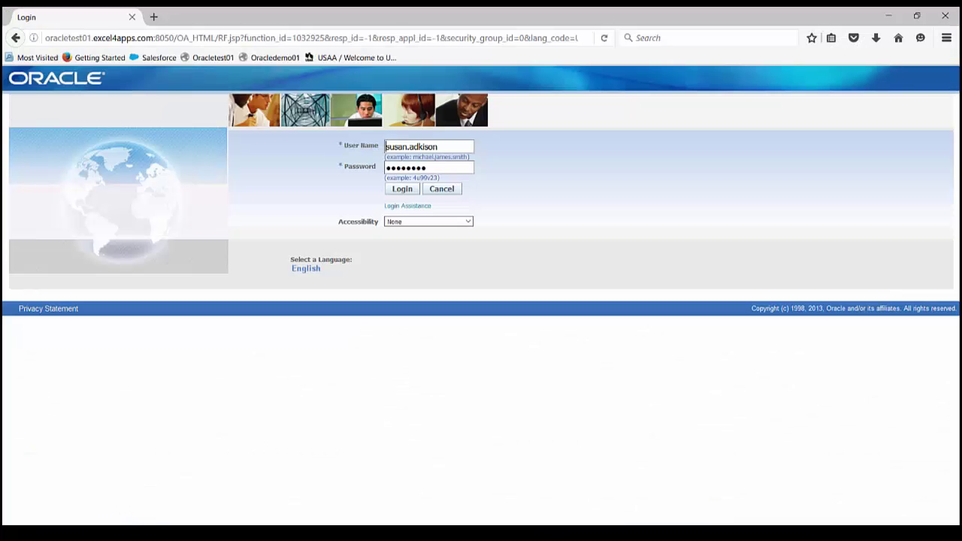
Sign in to Oracle E-Business Suite and launch the Excel4apps Wands, Standard responsibility
left_click(391, 190)
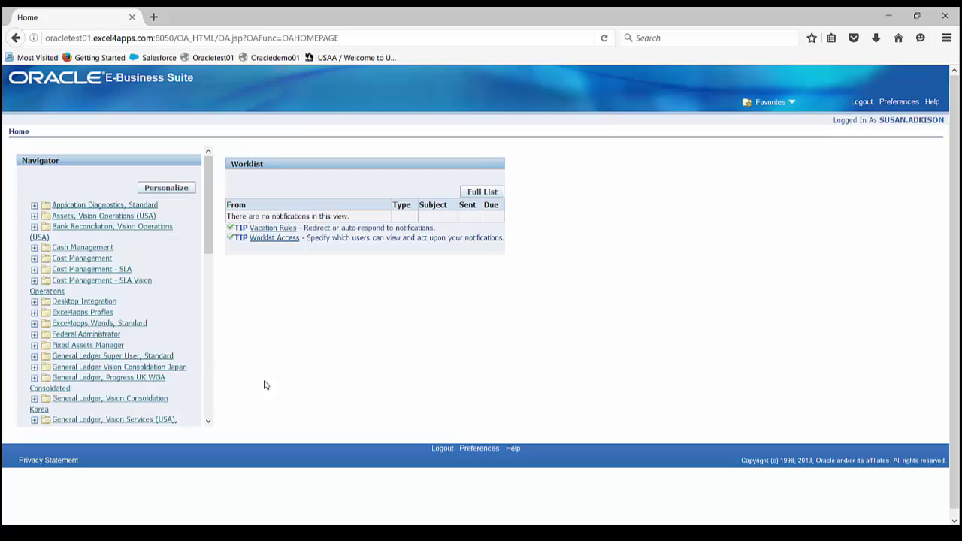
left_click(94, 323)
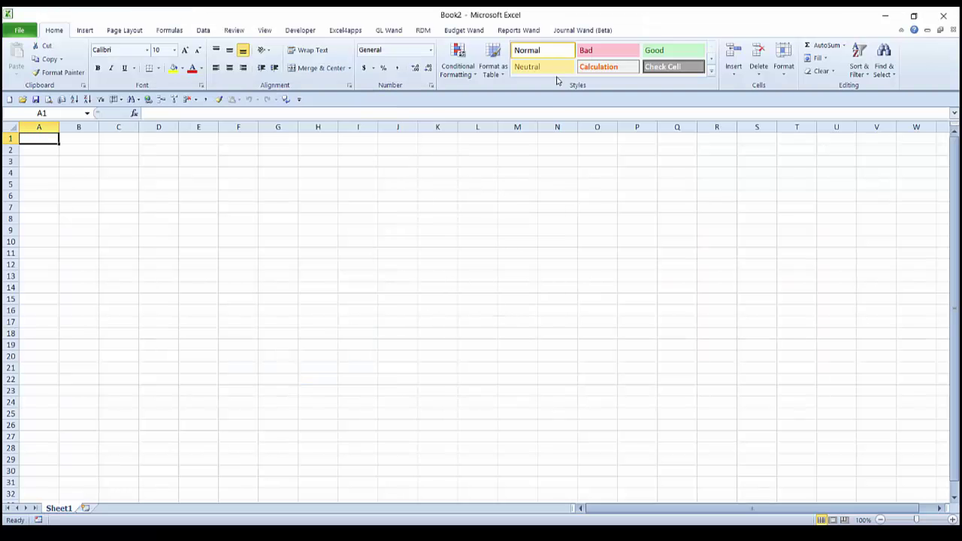
Open the Receivables Customer Aging shared template and execute it as of 10/31/2010 (cell N5), returning 918 rows
left_click(518, 30)
left_click(816, 54)
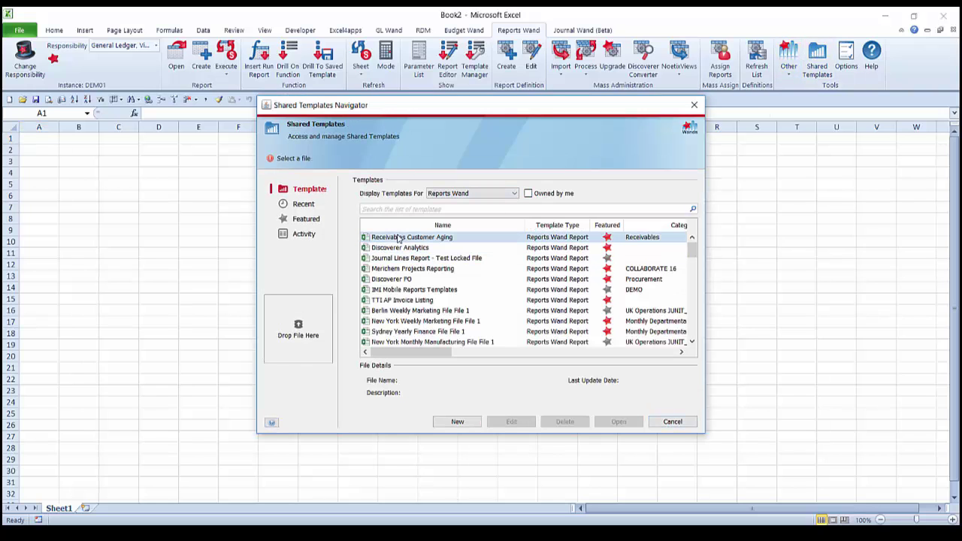
left_click(396, 237)
left_click(624, 423)
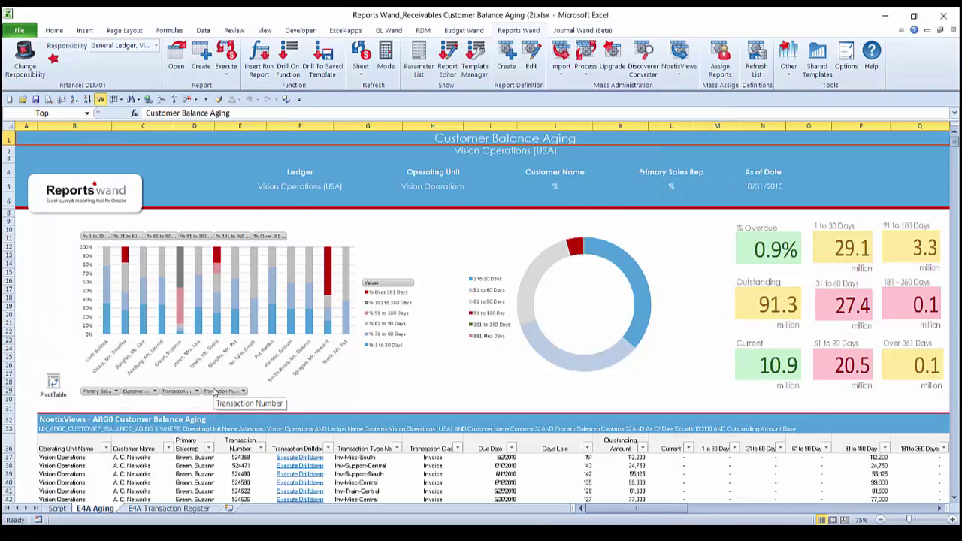
left_click(752, 188)
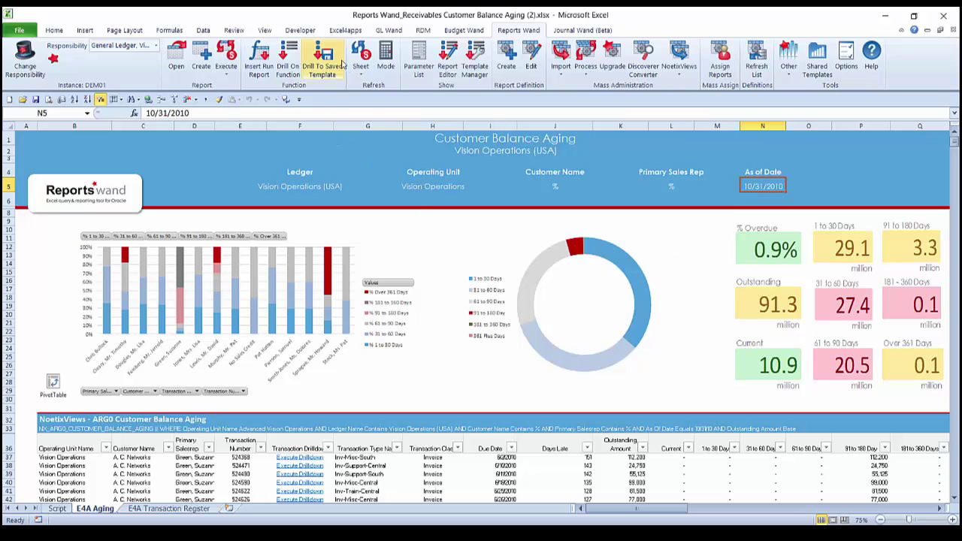
left_click(228, 53)
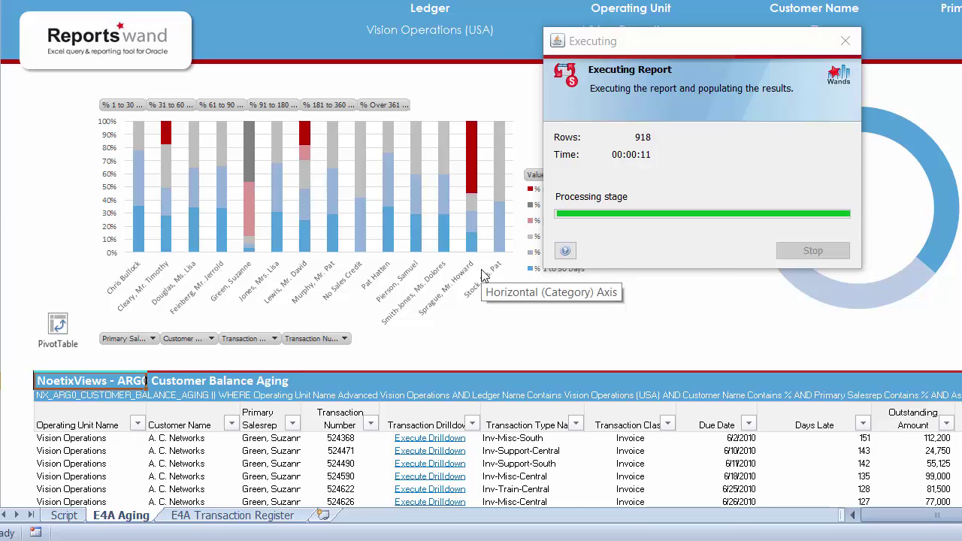
Look over the aging percentages pivot table, then return to the top of the report
left_click(52, 323)
scroll(267, 373, "down", 6)
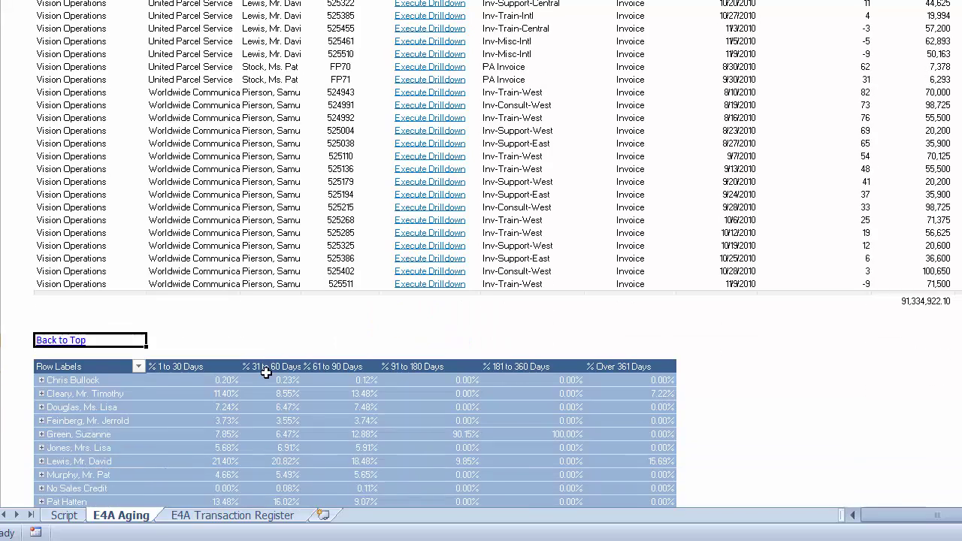
scroll(267, 372, "down", 2)
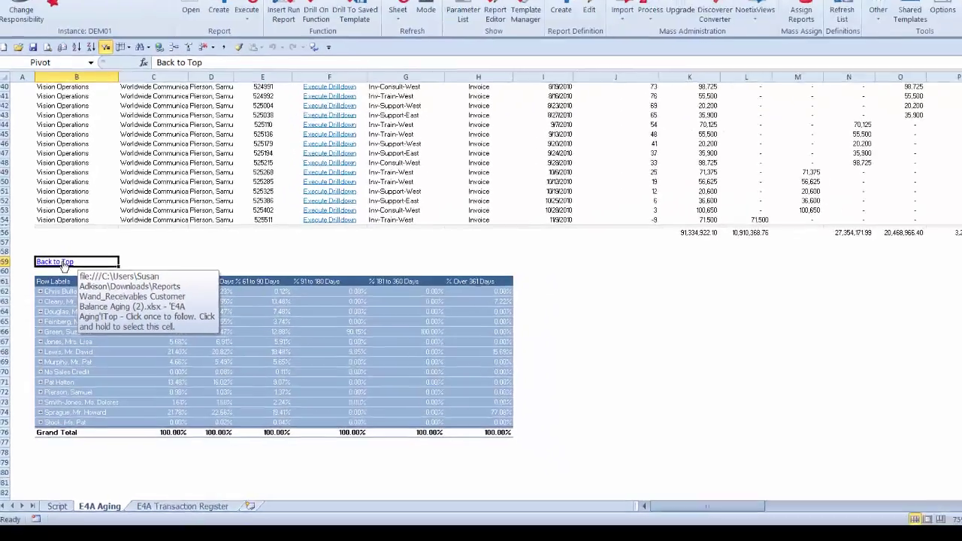
left_click(75, 193)
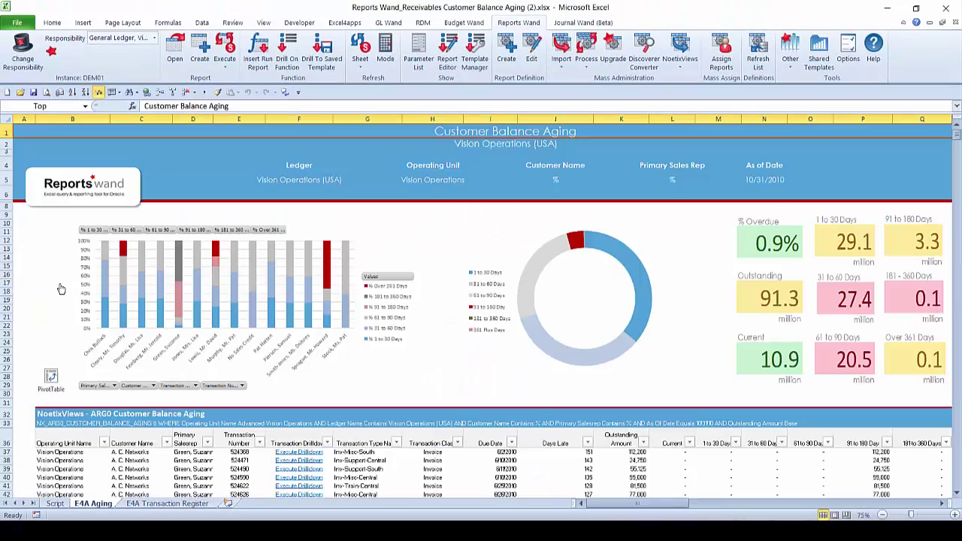
Drill down from row 40 into transaction 524590's Transaction Detail, a 99,000.00 invoice
left_click(295, 469)
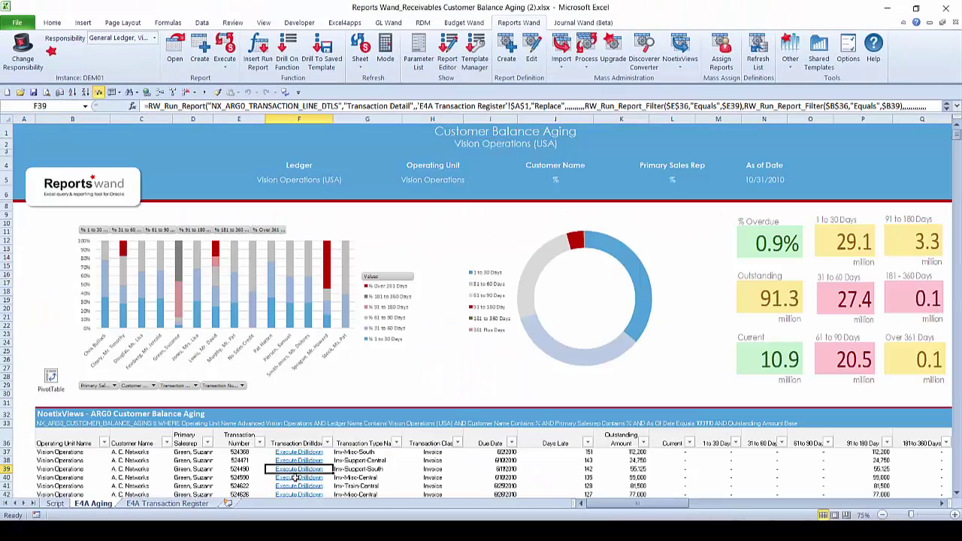
left_click(295, 478)
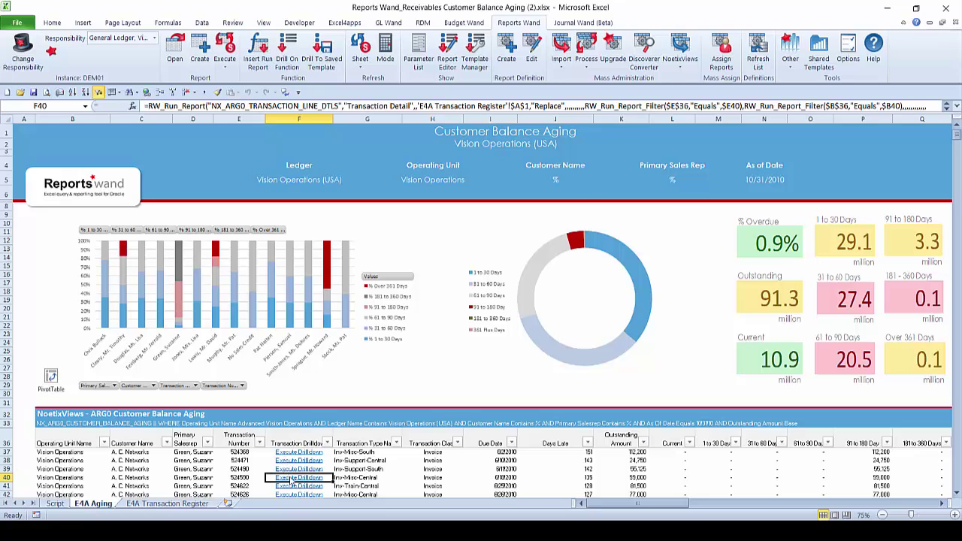
left_click(293, 479)
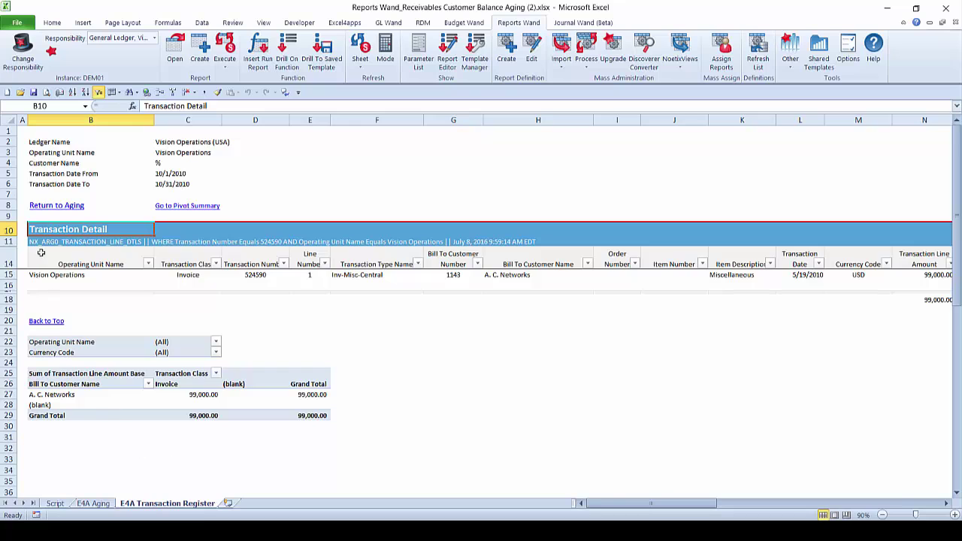
Return to the Customer Balance Aging dashboard sheet via the Return to Aging link
left_click(55, 207)
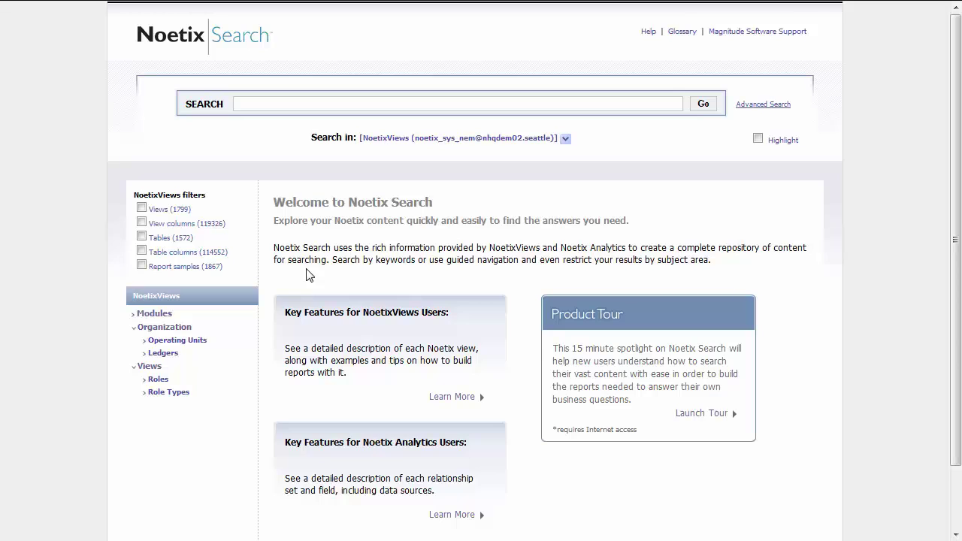
Filter to Views, expand Modules, and search 'invoice payments' to list 120 matching views
left_click(142, 209)
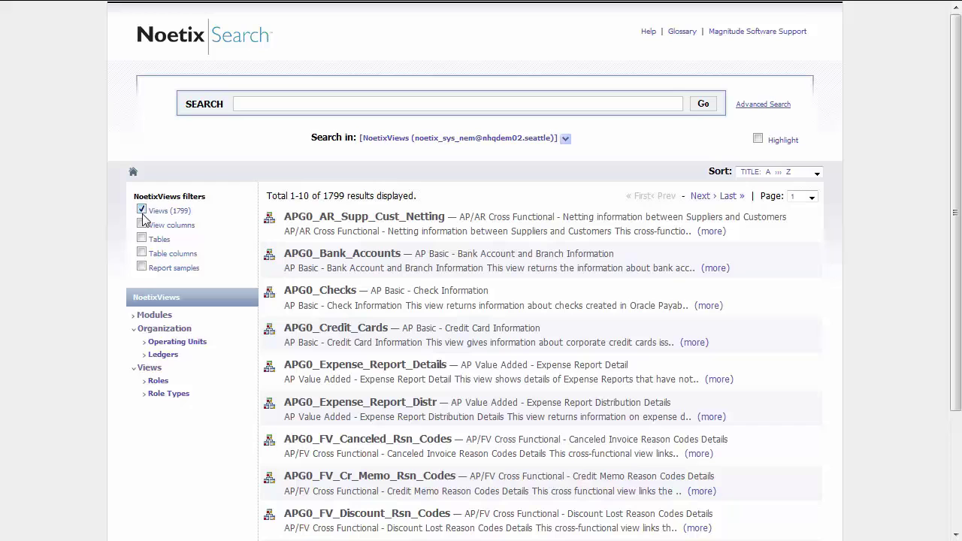
left_click(154, 315)
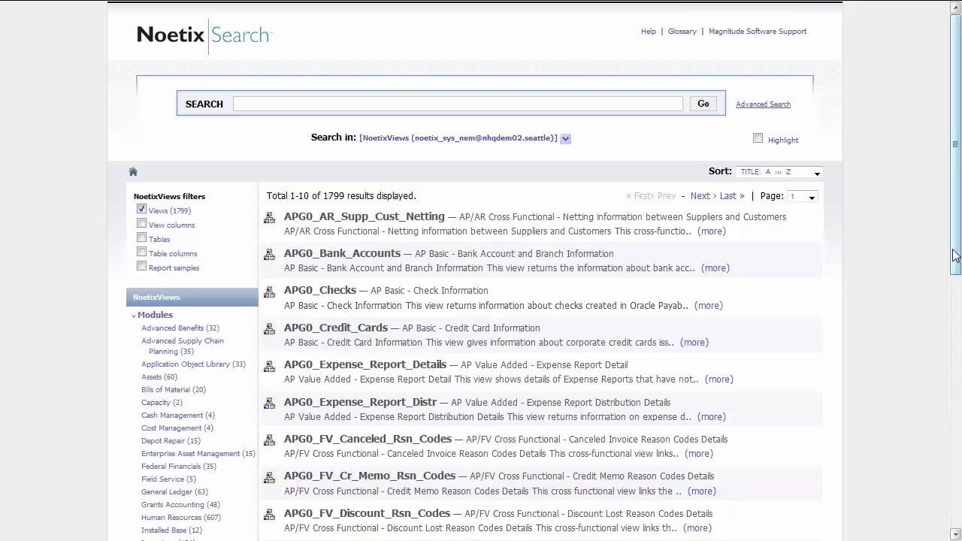
mouse_move(955, 256)
left_mouse_down()
mouse_move(952, 421)
mouse_move(959, 242)
left_mouse_up()
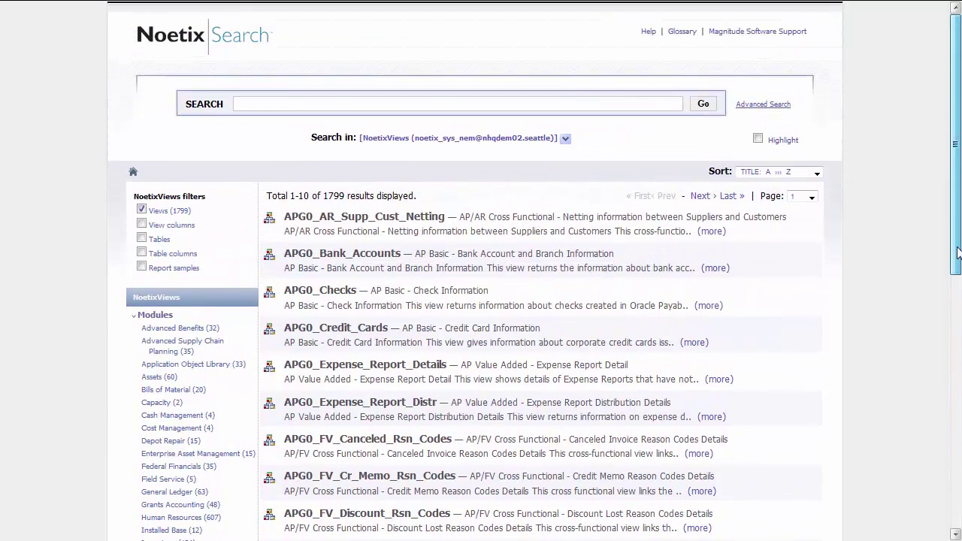
left_click(295, 103)
type("invoice paymen")
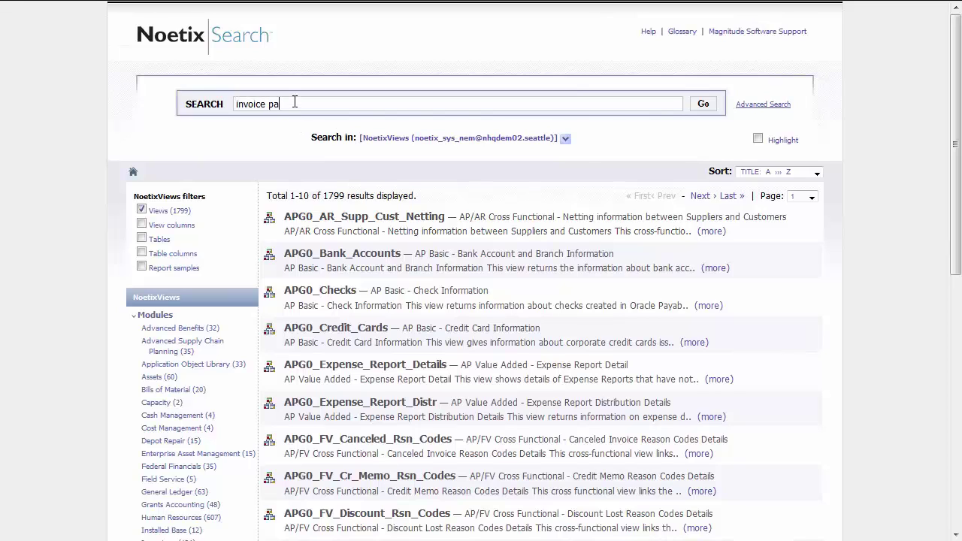
type("ts")
key("Return")
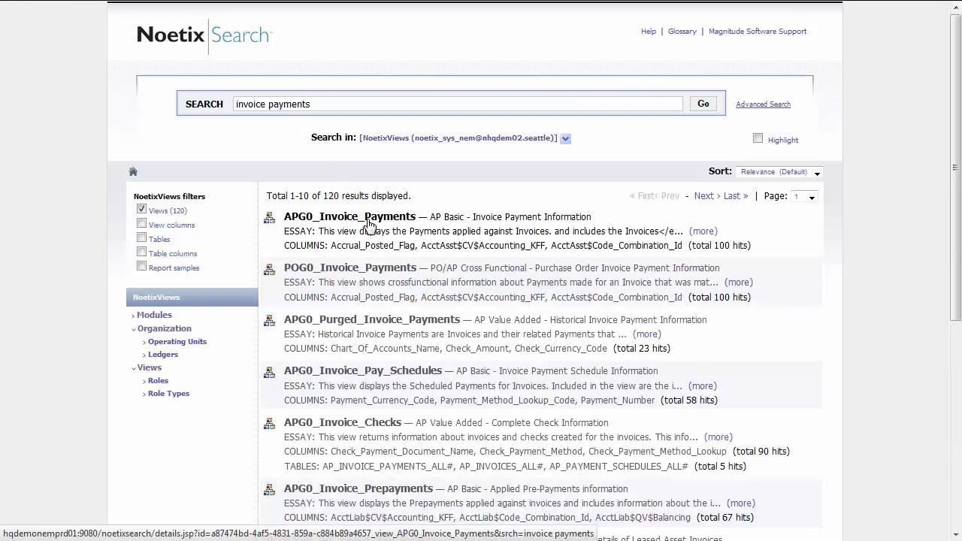
Open APG0_Invoice_Payments, expand its full description, and scroll through its 130 view columns
left_click(368, 226)
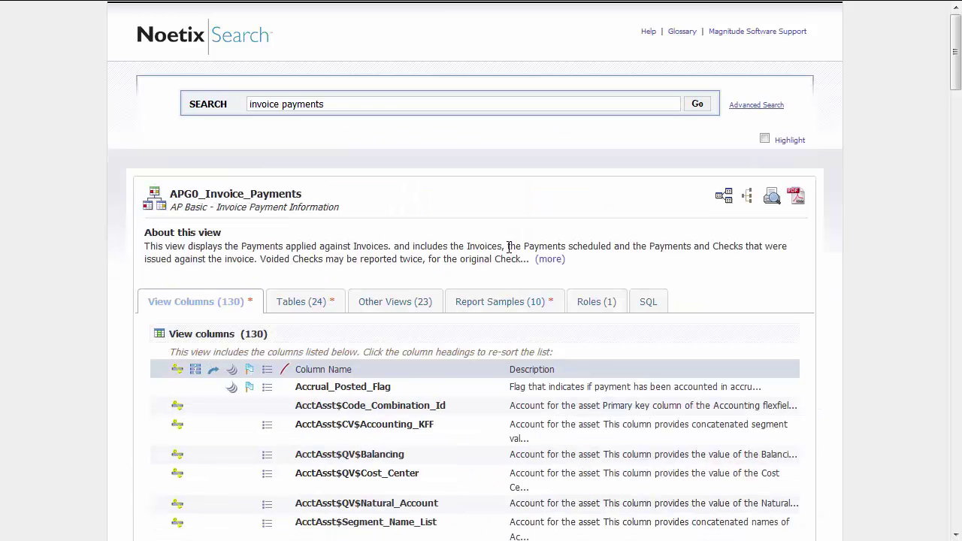
left_click(548, 260)
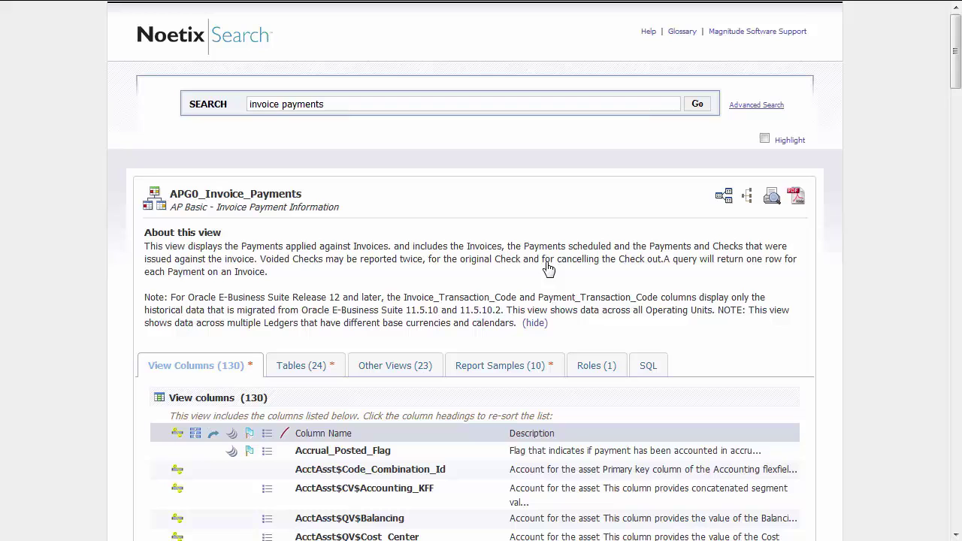
left_click_drag(957, 84, 956, 387)
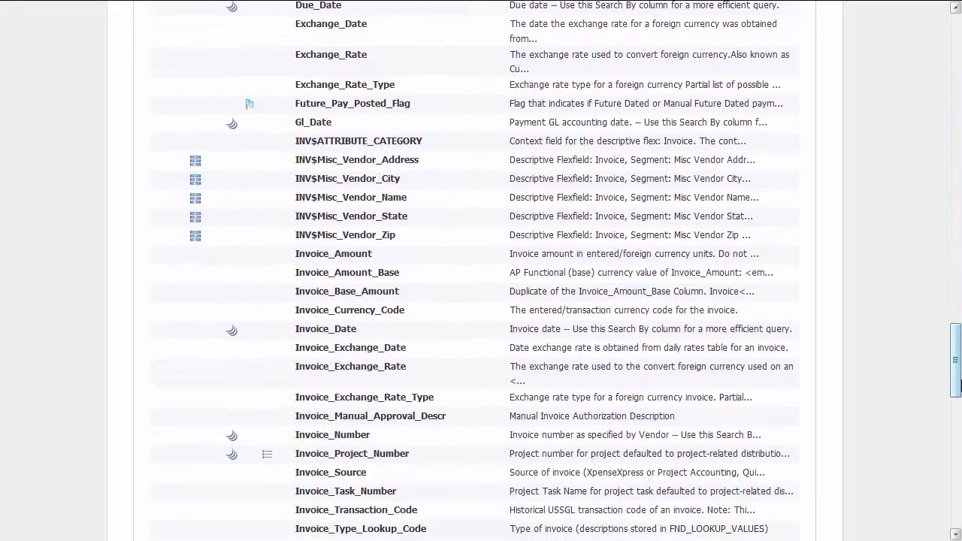
left_click(389, 165)
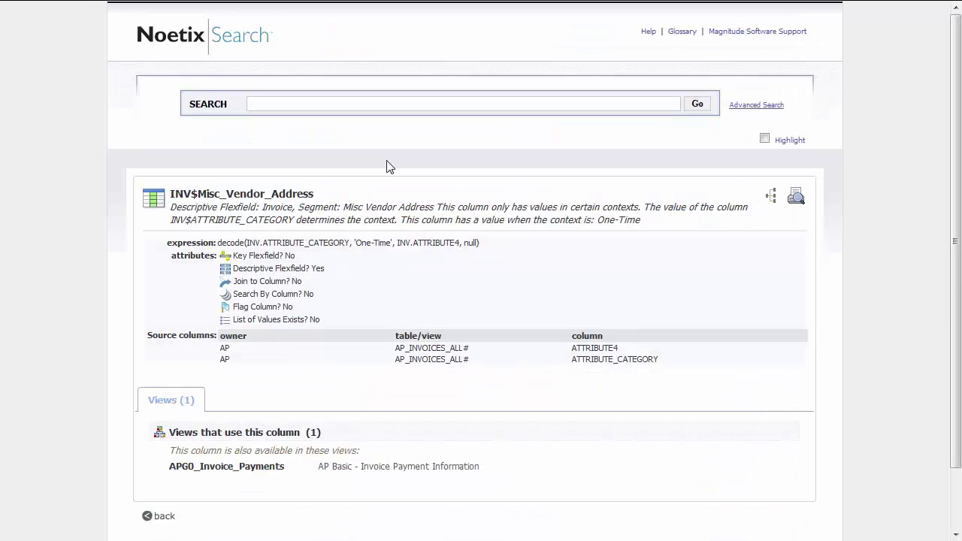
left_click(150, 519)
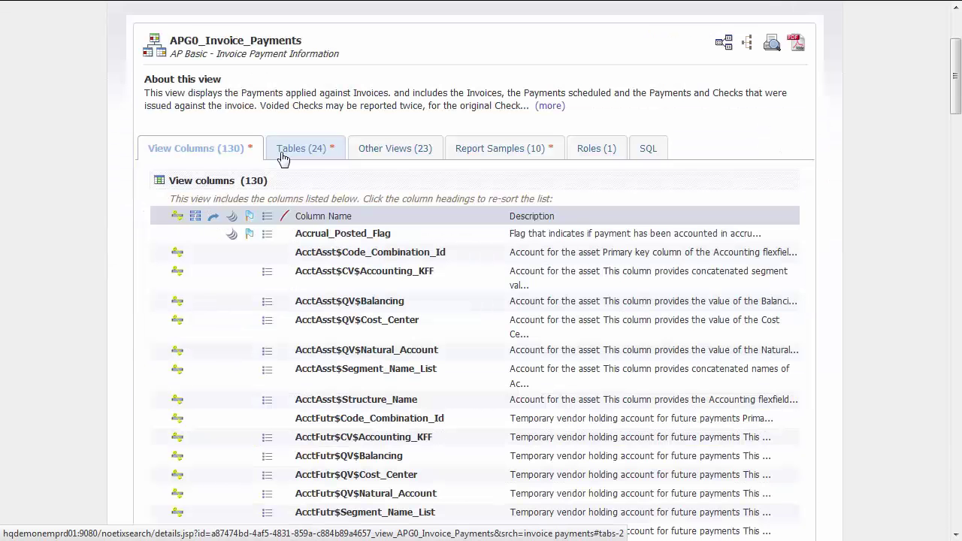
List the view's 24 tables and expand AP_INVOICES_ALL# to see its database-to-view column mapping
left_click(295, 154)
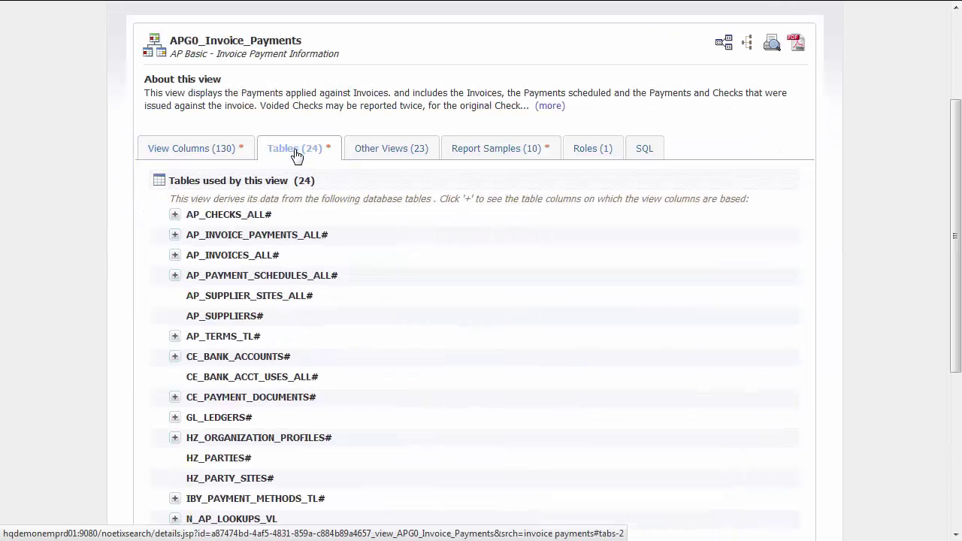
left_click(175, 255)
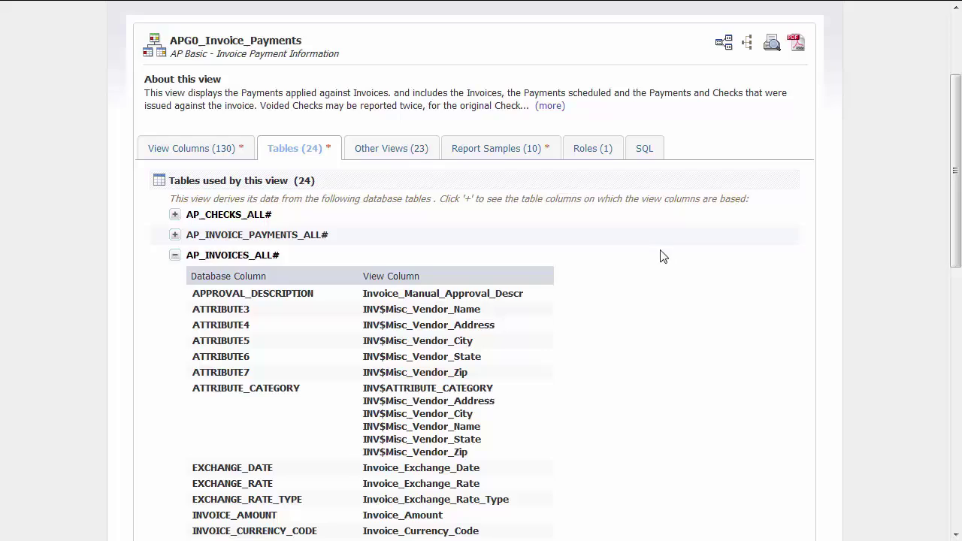
left_click_drag(956, 243, 956, 425)
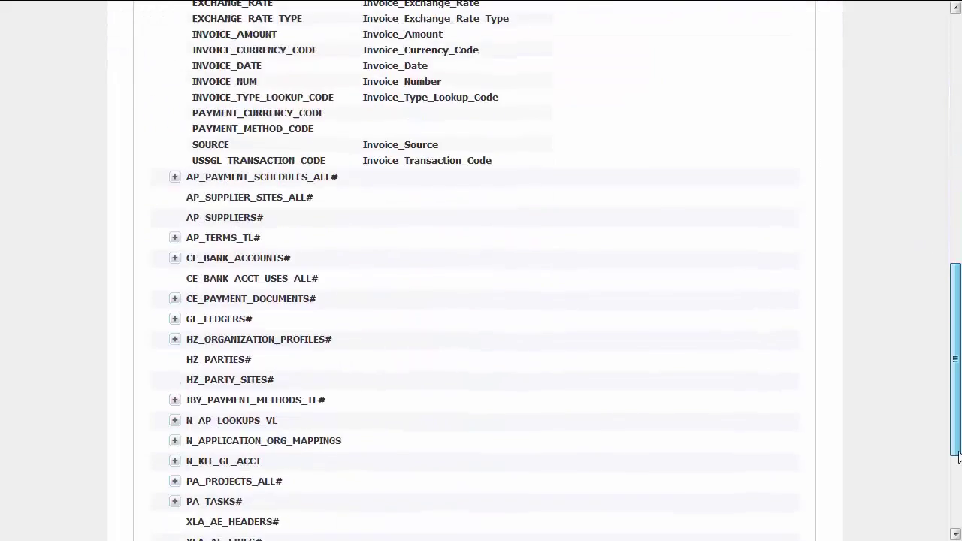